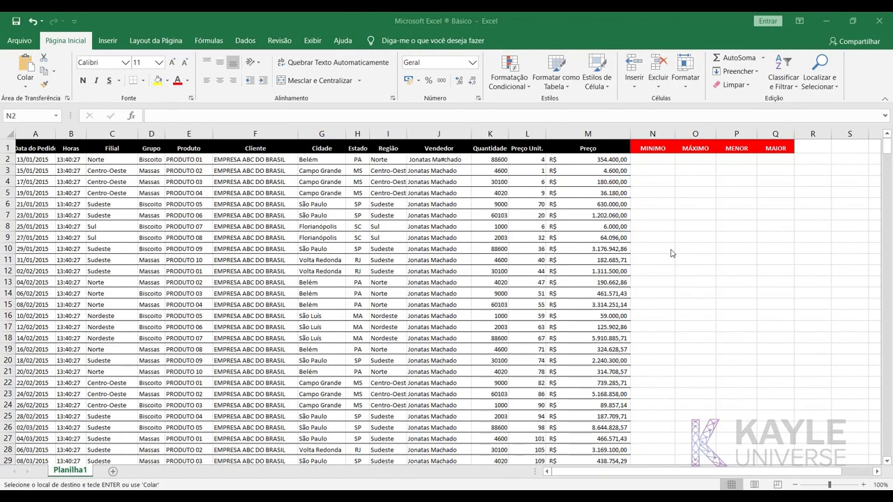
# Step: Enter =MÍNIMO(M2:M16) in cell N2 under MINIMO and fit column N's width to its content
pyautogui.click(643, 159)
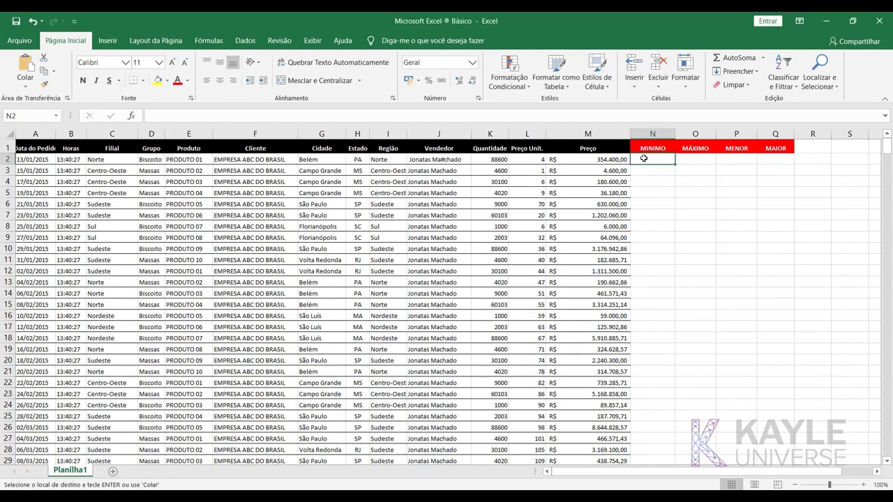
pyautogui.write('=mínimo')
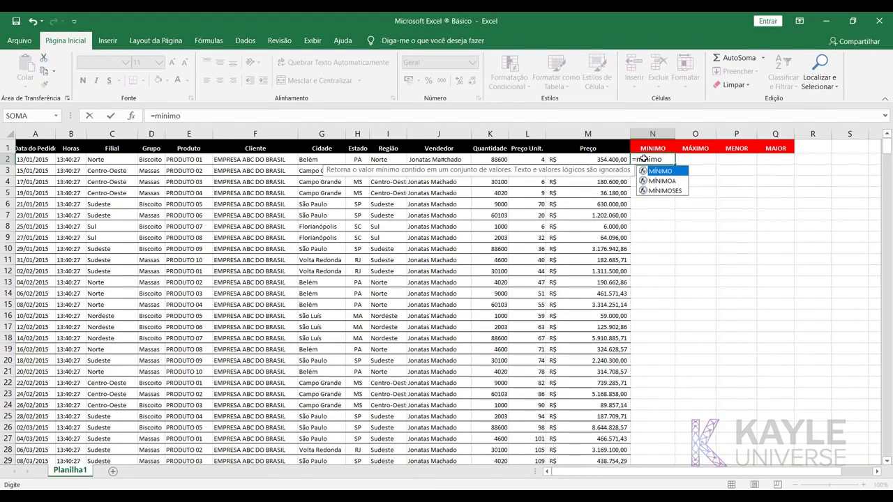
pyautogui.write('(')
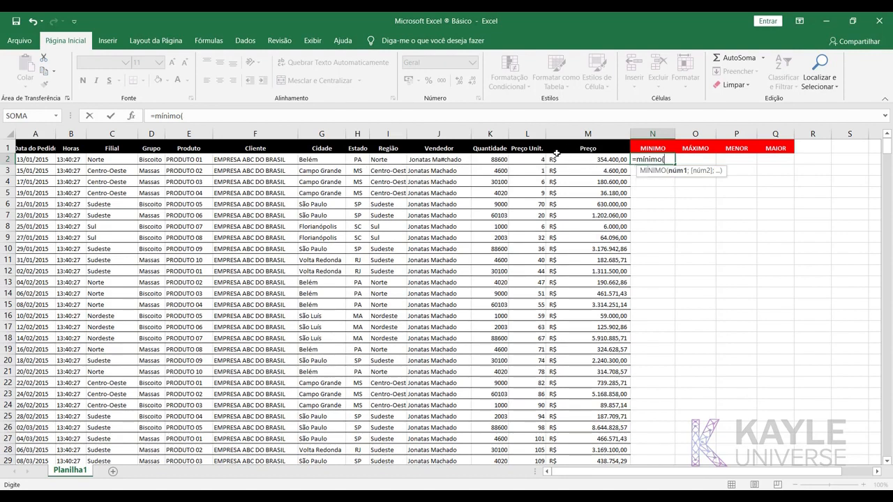
pyautogui.moveTo(559, 159); pyautogui.dragTo(570, 317)
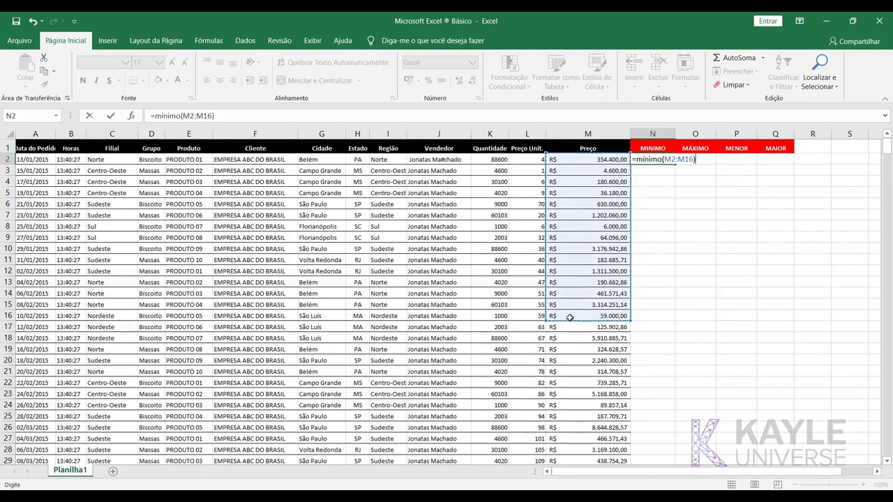
pyautogui.press('Return')
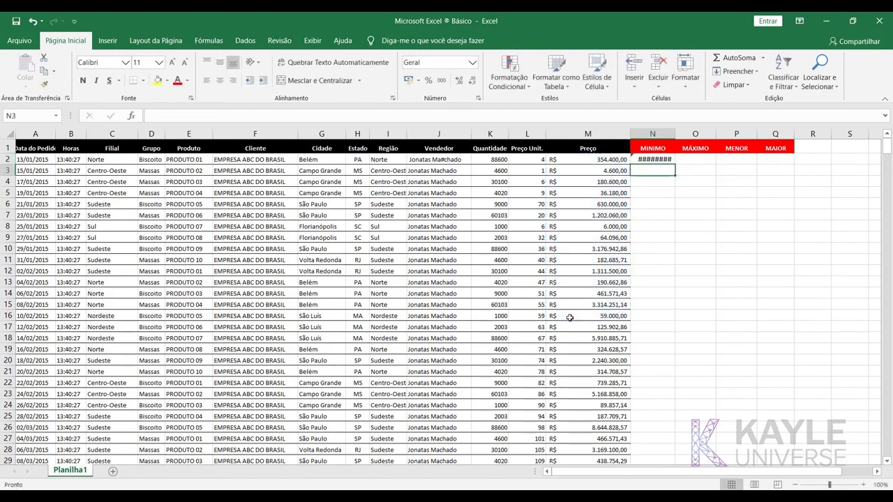
pyautogui.doubleClick(674, 136)
pyautogui.click(658, 162)
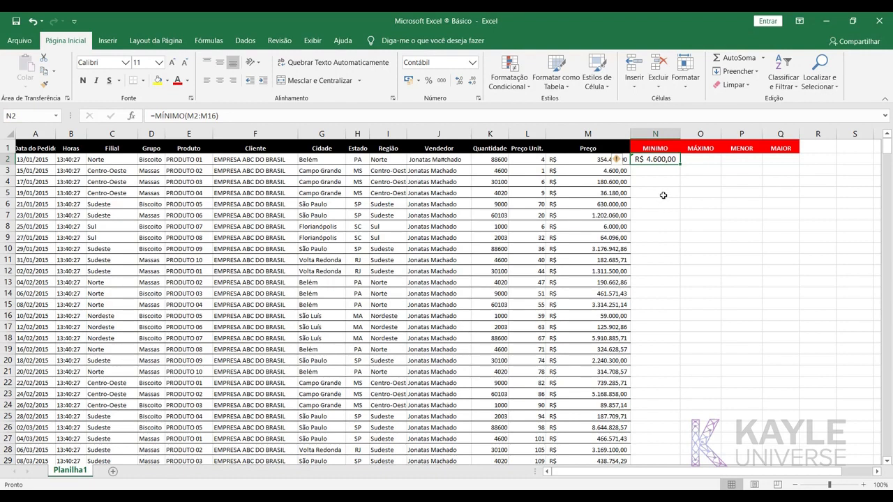
# Step: Enter =MÁXIMO(M2:M9) in cell O2 under MÁXIMO and fit column O's width to its content
pyautogui.click(698, 159)
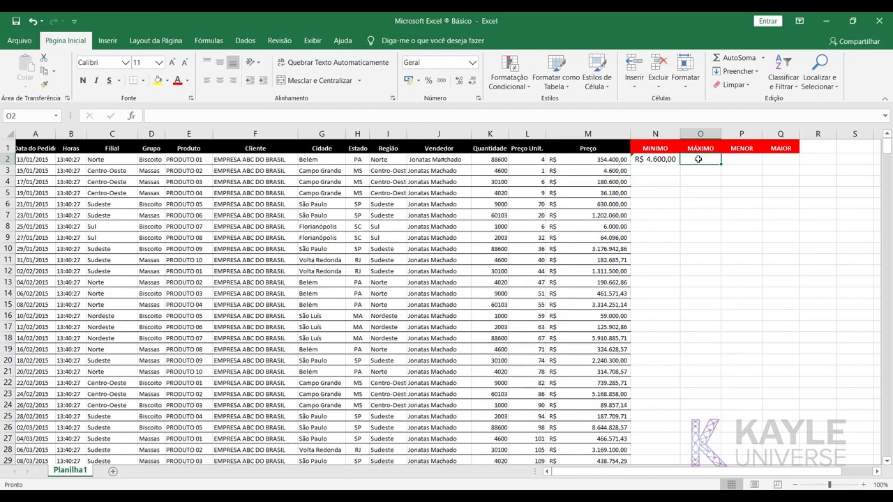
pyautogui.write('=')
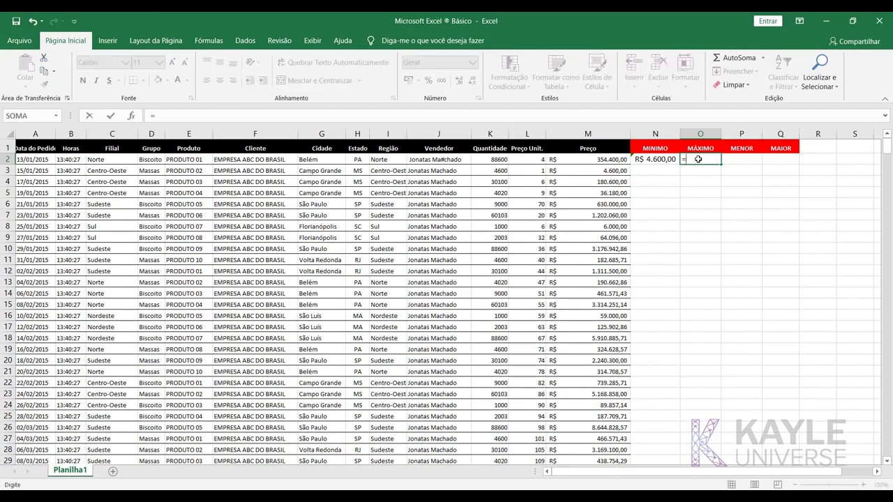
pyautogui.write('má')
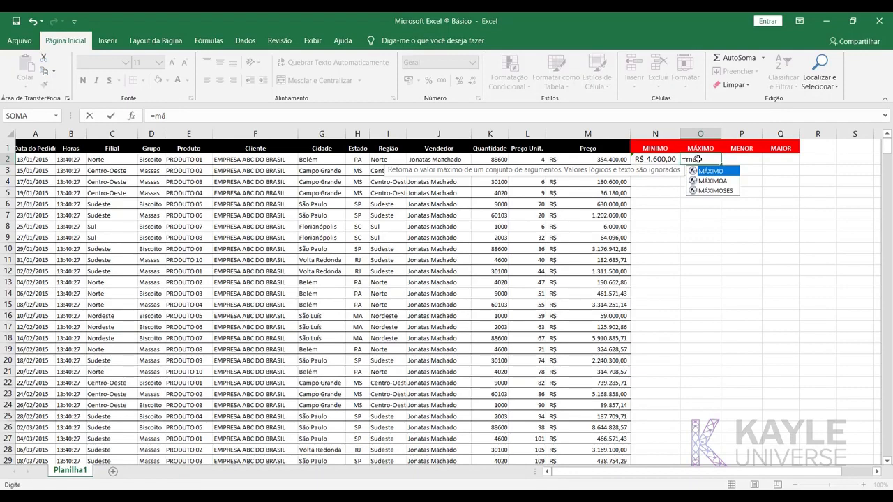
pyautogui.press('Tab')
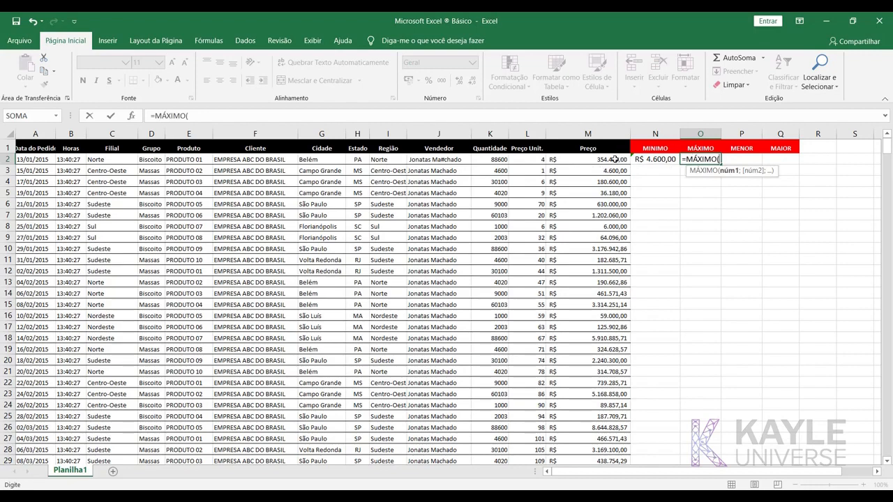
pyautogui.moveTo(614, 159); pyautogui.dragTo(612, 239)
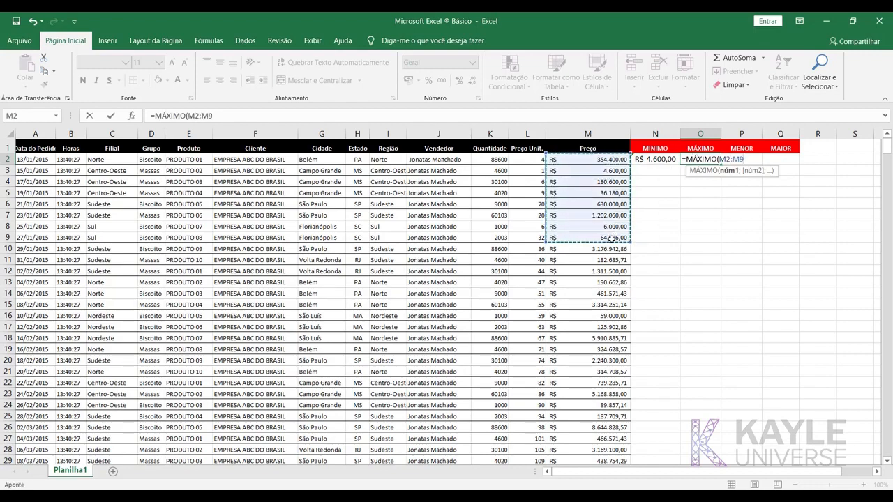
pyautogui.write(')')
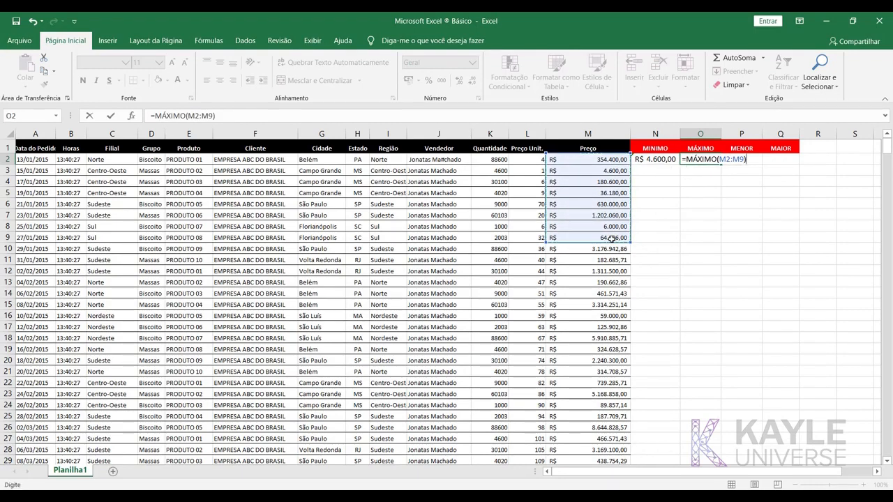
pyautogui.press('Return')
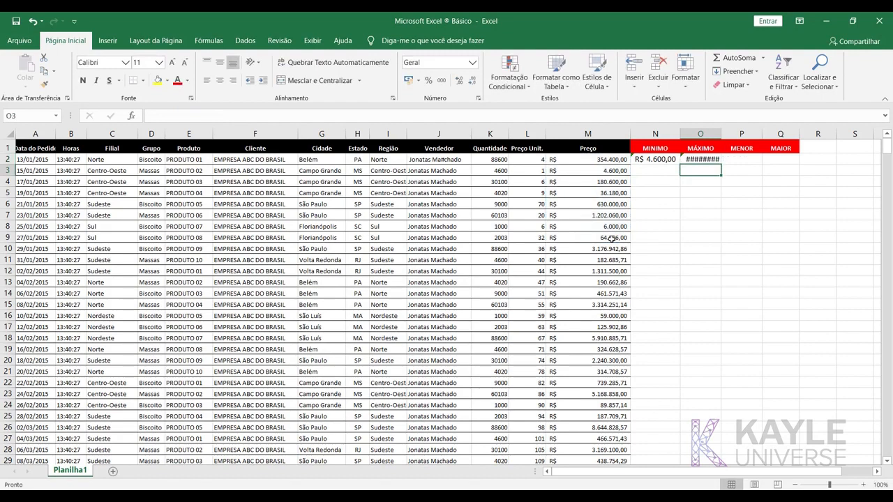
pyautogui.doubleClick(721, 134)
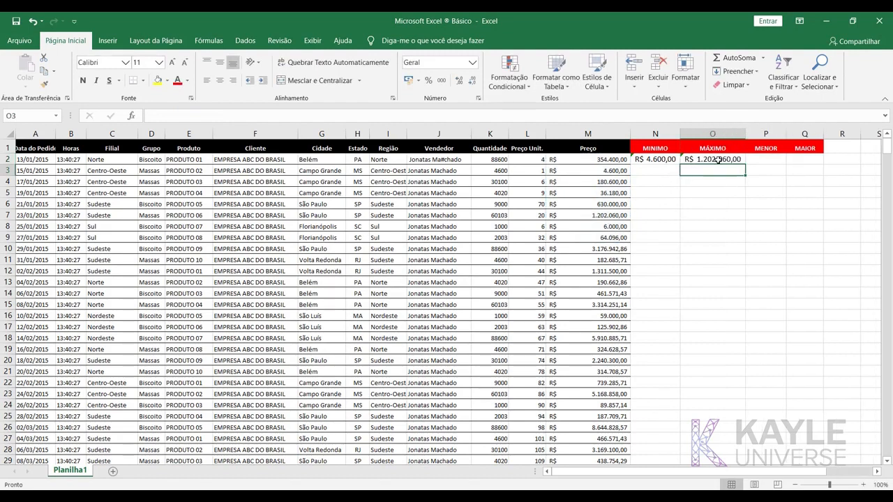
# Step: Compare the MÁXIMO result in O2 with the Preço values in cells M7, M6 and M2
pyautogui.click(718, 160)
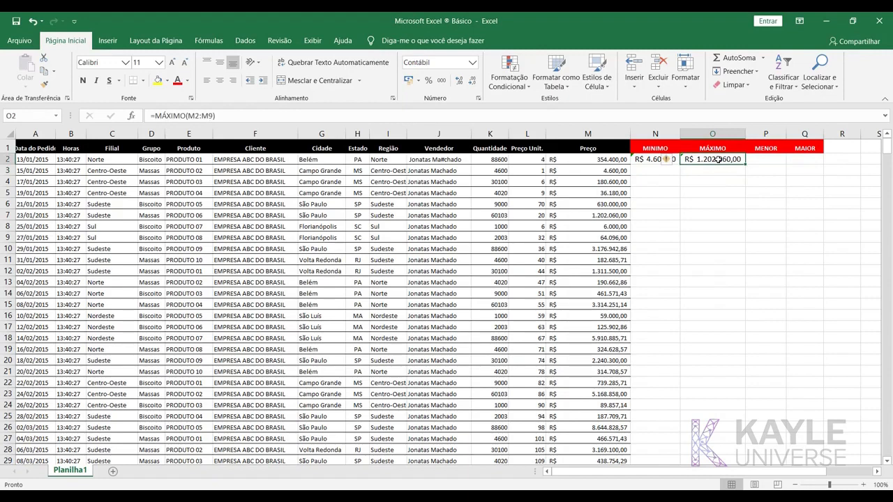
pyautogui.click(617, 215)
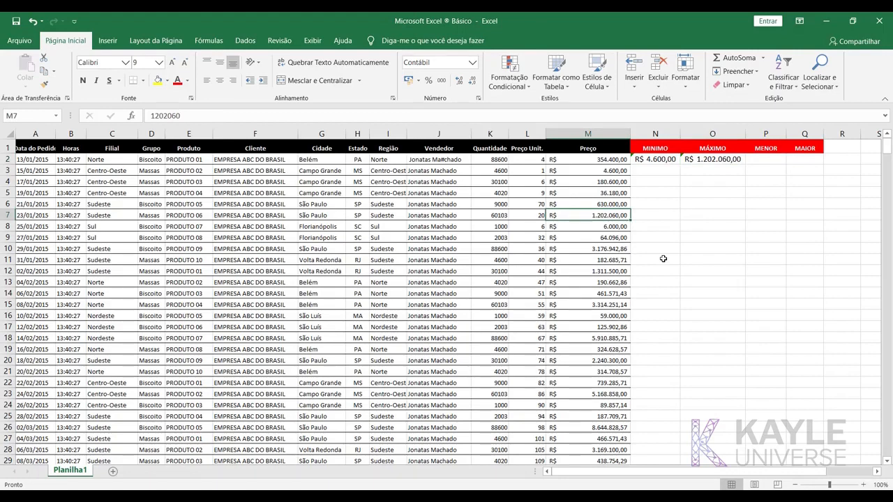
pyautogui.click(612, 206)
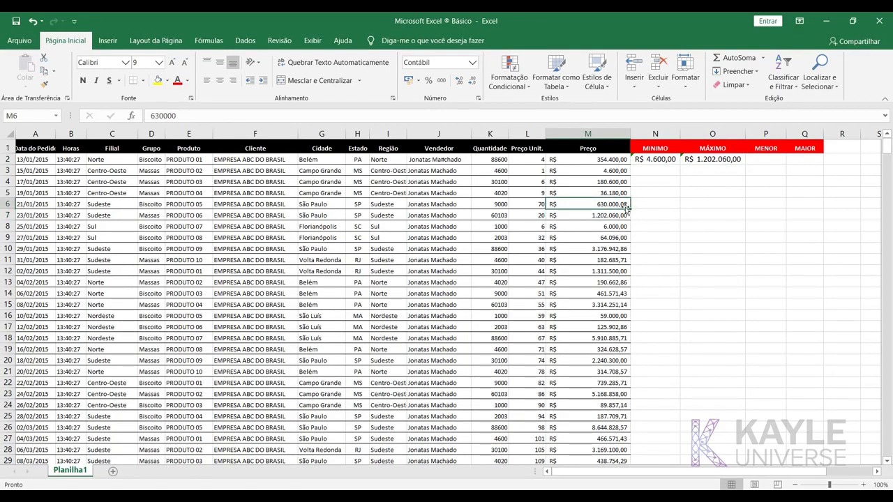
pyautogui.click(608, 160)
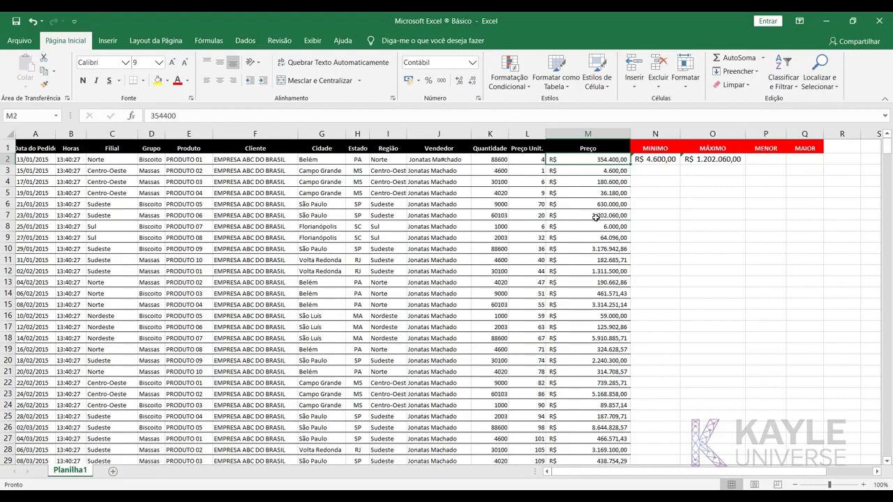
# Step: Enter =MENOR(M2:M8;1) in cell P2 under MENOR to get the smallest price in that range
pyautogui.click(754, 161)
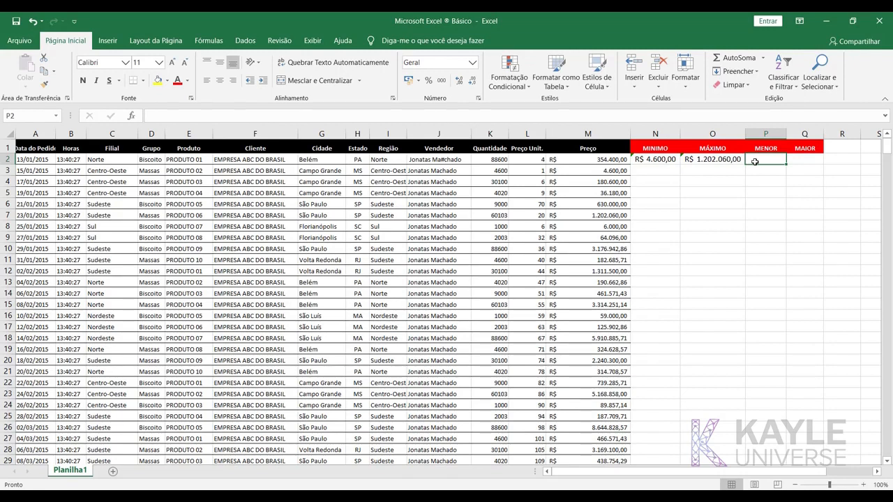
pyautogui.write('=menor*')
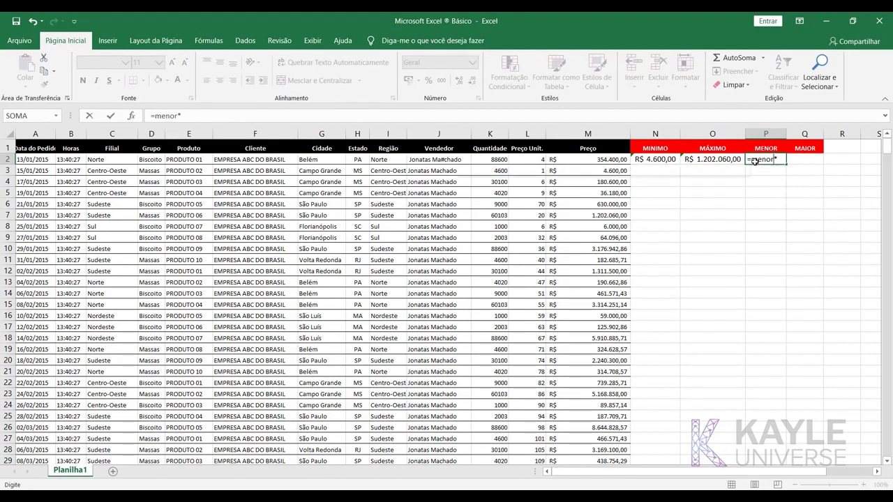
pyautogui.press('BackSpace')
pyautogui.write('(')
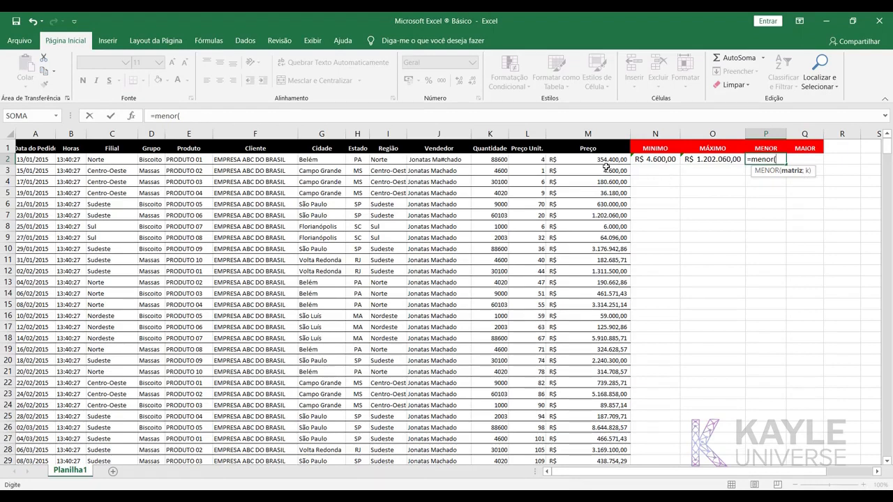
pyautogui.moveTo(604, 166); pyautogui.dragTo(600, 231)
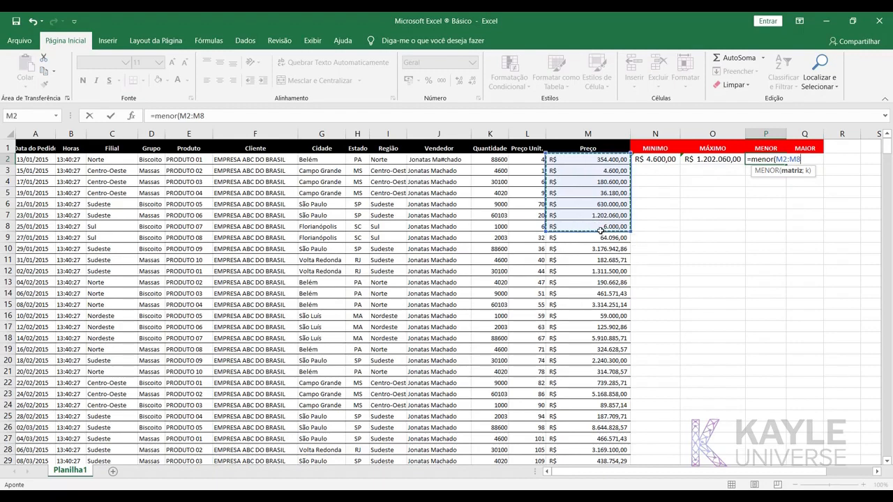
pyautogui.write(';')
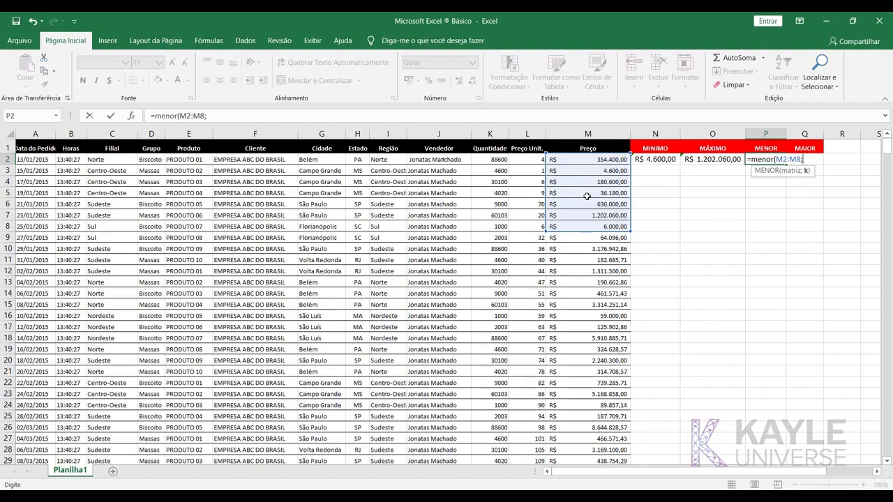
pyautogui.write('1')
pyautogui.press('Return')
# Step: Apply the accounting number format to cell P2 and fit column P's width to its content
pyautogui.click(761, 160)
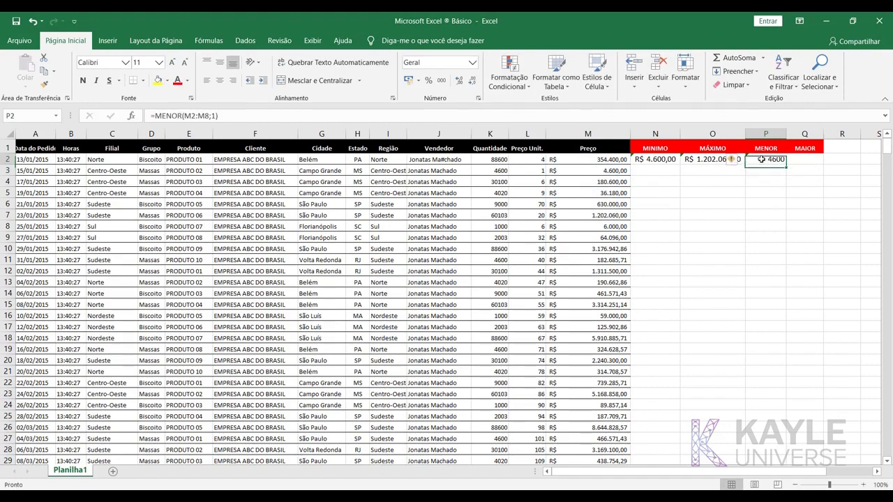
pyautogui.click(409, 80)
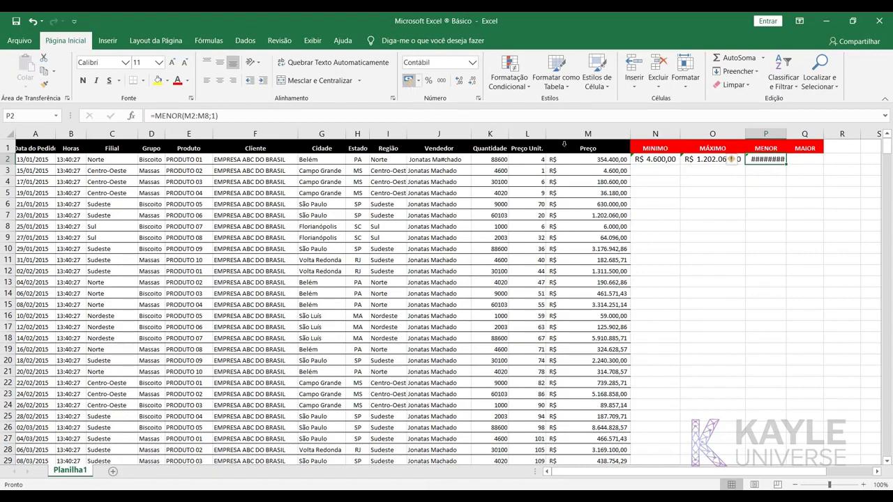
pyautogui.doubleClick(787, 135)
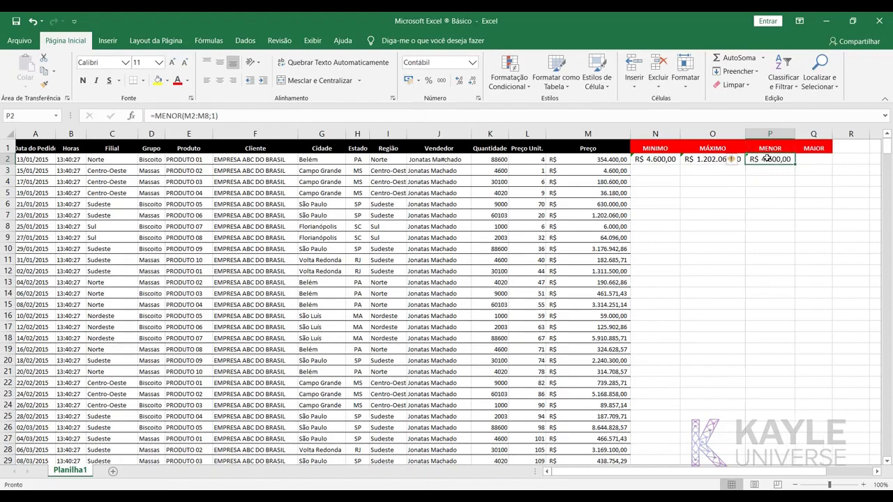
# Step: Set the k argument of the MENOR formula in P2 to 2, giving =MENOR(M2:M8;2)
pyautogui.doubleClick(767, 159)
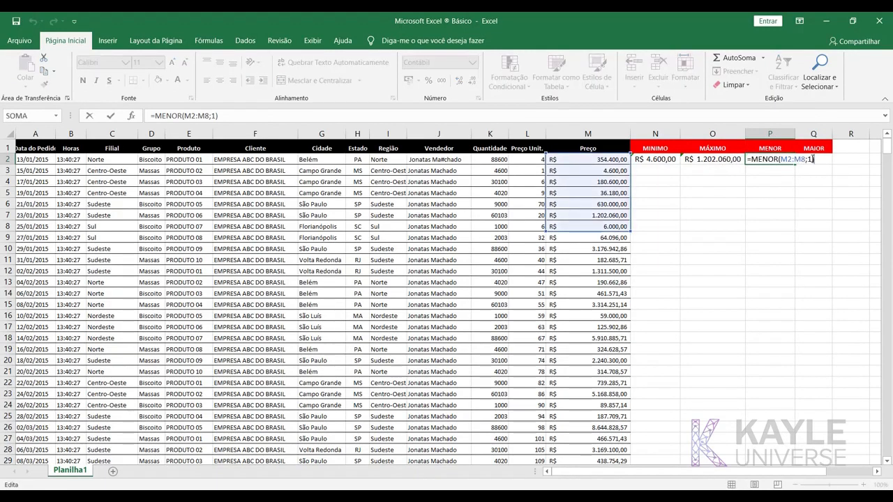
pyautogui.press('BackSpace')
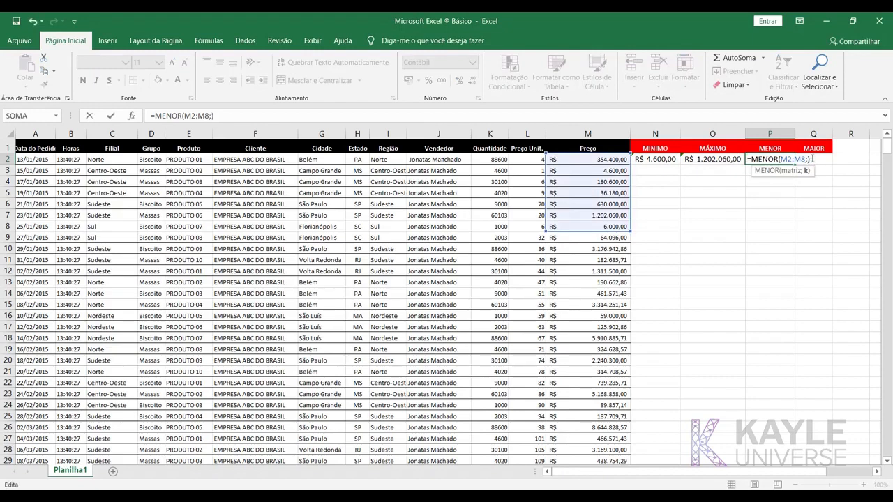
pyautogui.write('2')
pyautogui.press('Return')
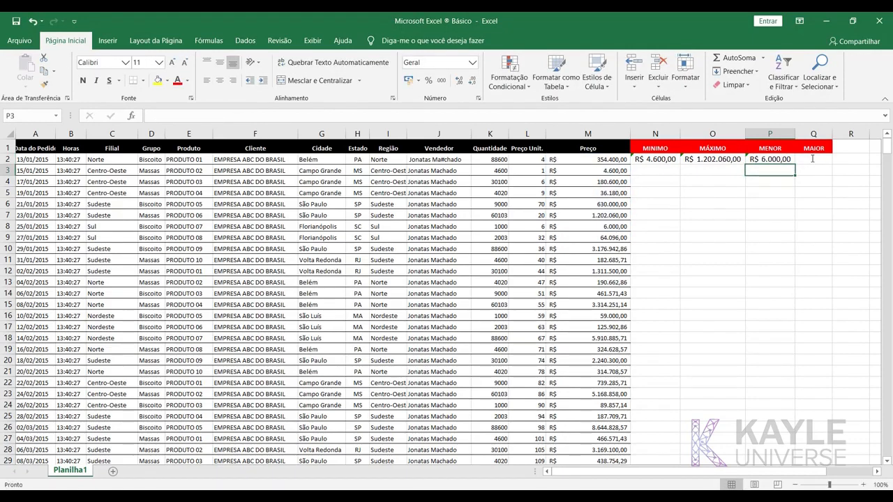
# Step: Review the MÍNIMO formula and its price range in N2, and the MENOR formula in P2
pyautogui.click(794, 157)
pyautogui.click(657, 167)
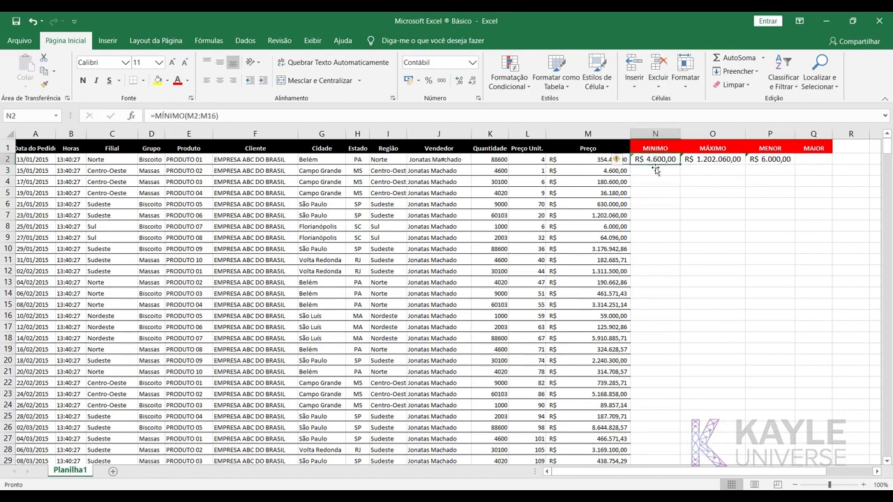
pyautogui.click(218, 116)
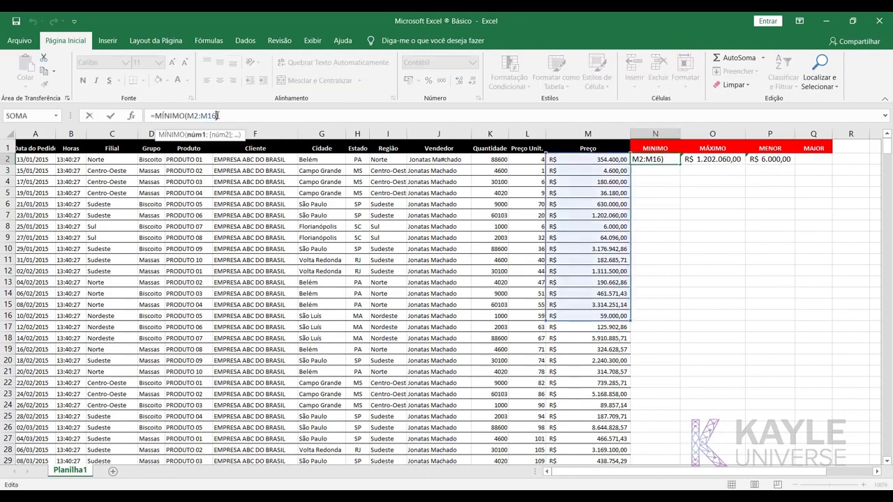
pyautogui.click(238, 119)
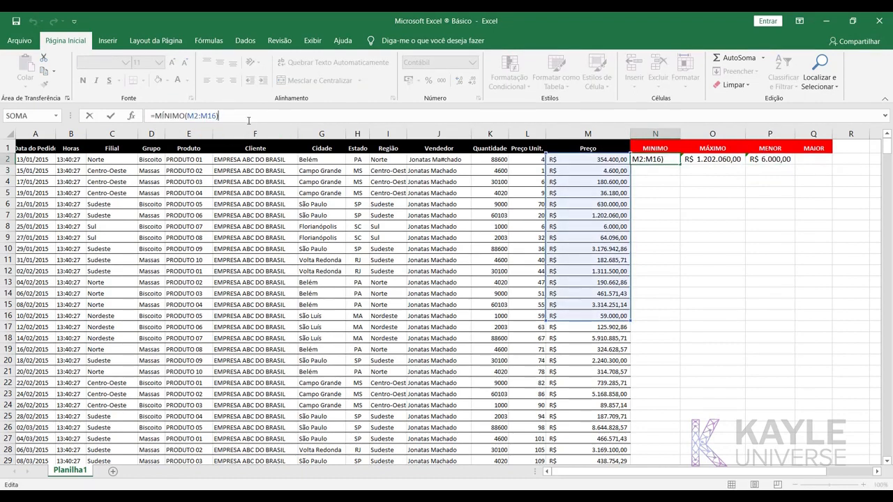
pyautogui.press('Return')
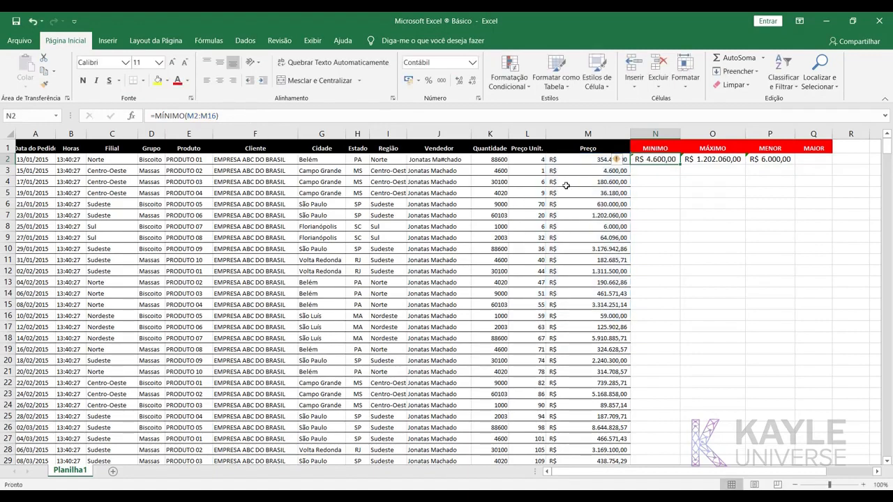
pyautogui.click(712, 181)
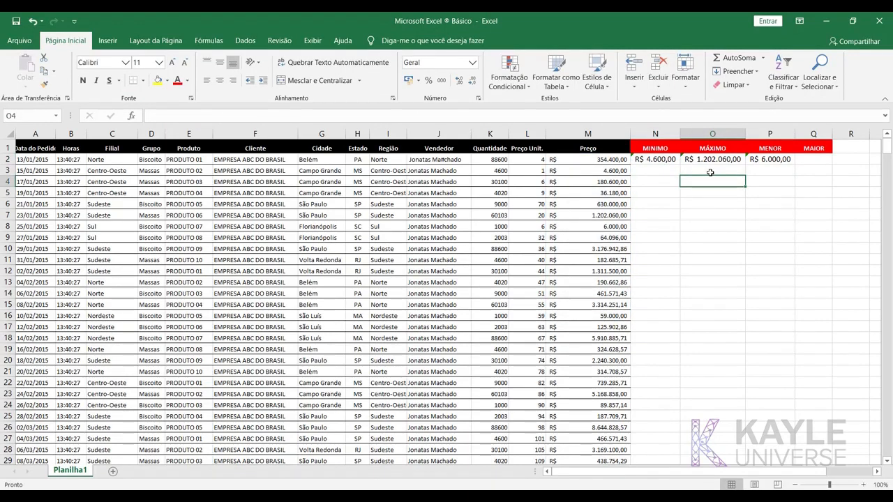
pyautogui.click(791, 161)
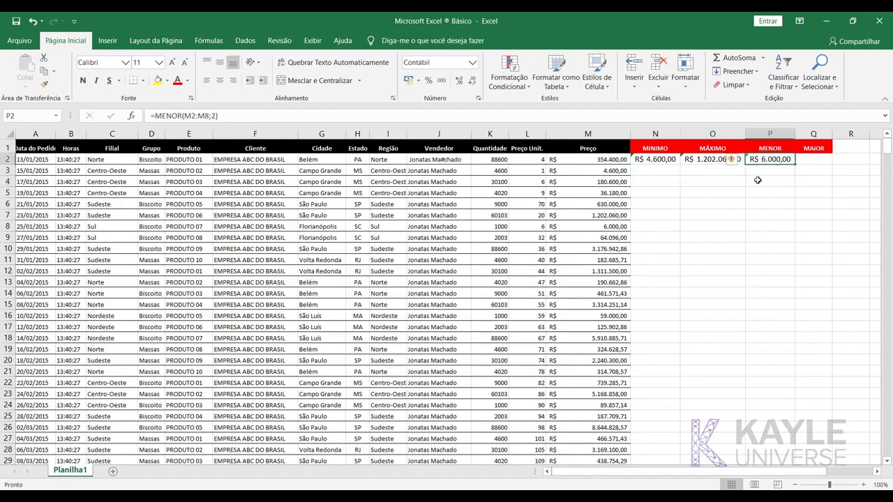
# Step: Widen column Q under the MAIOR header to roughly one and a half times the width of column P
pyautogui.click(811, 156)
pyautogui.moveTo(831, 132); pyautogui.dragTo(871, 132)
pyautogui.click(827, 174)
# Step: Enter =MAIOR(M2:M9;1) in cell Q2 to get the largest price in that range, and apply the accounting number format to it
pyautogui.click(827, 159)
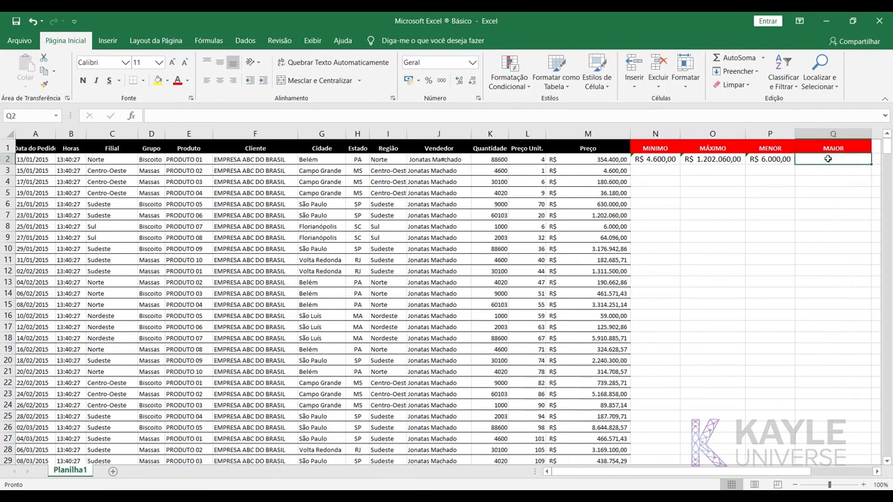
pyautogui.write('=MAIOR(')
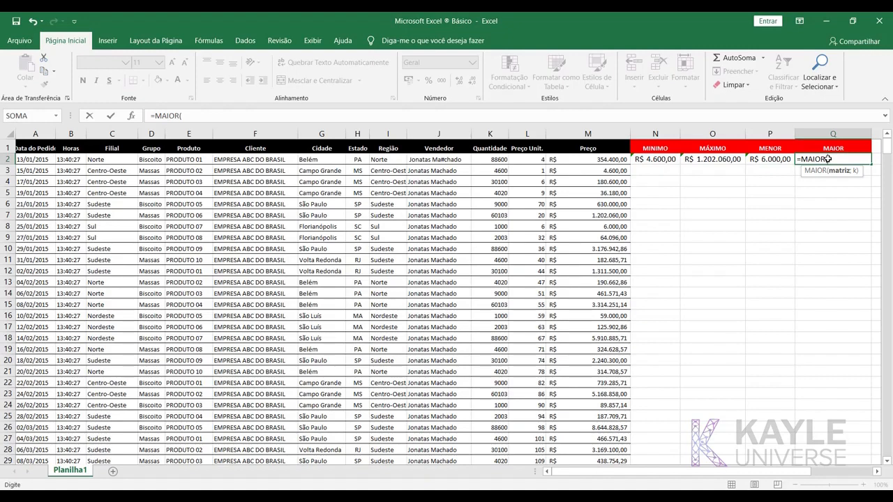
pyautogui.moveTo(602, 160); pyautogui.dragTo(600, 233)
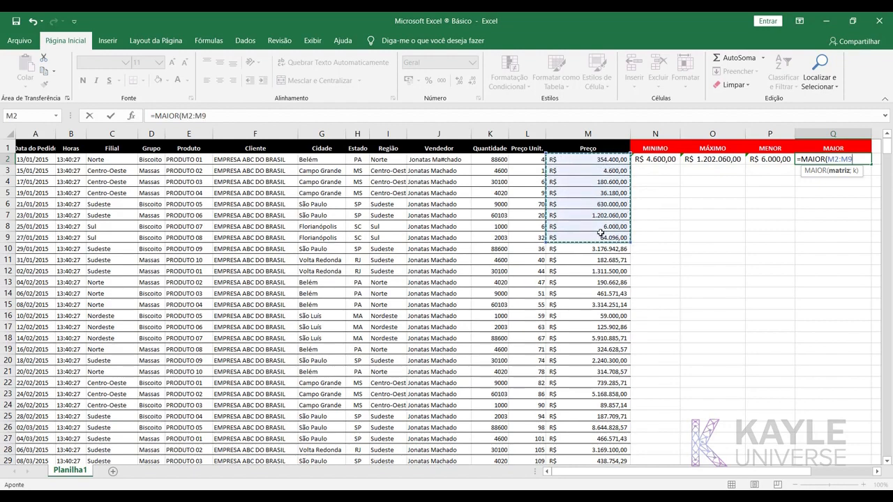
pyautogui.write(';')
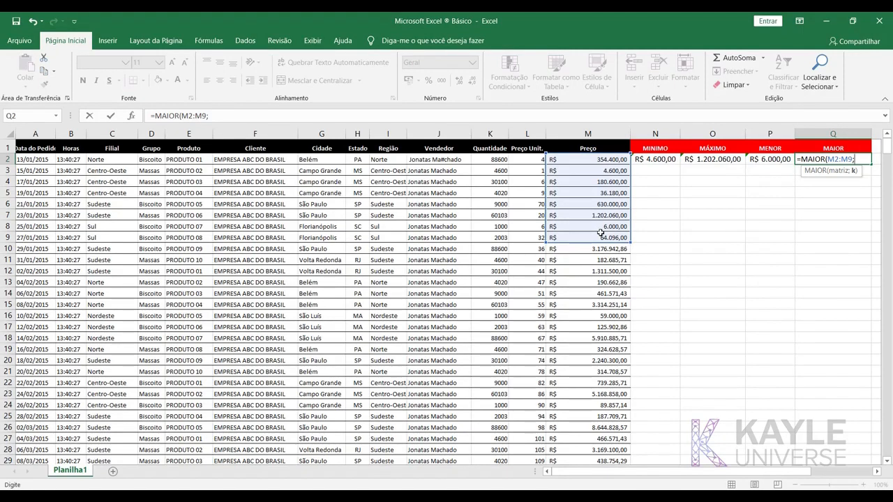
pyautogui.write('1')
pyautogui.press('Return')
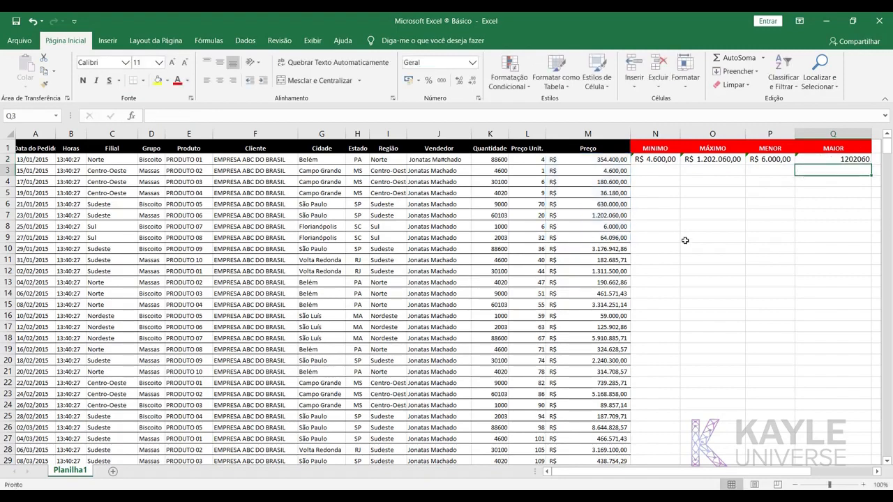
pyautogui.click(806, 158)
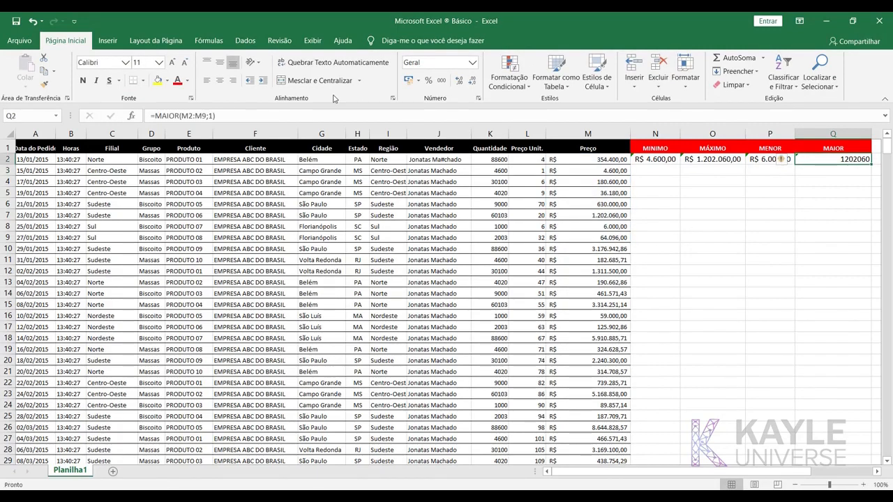
pyautogui.click(409, 79)
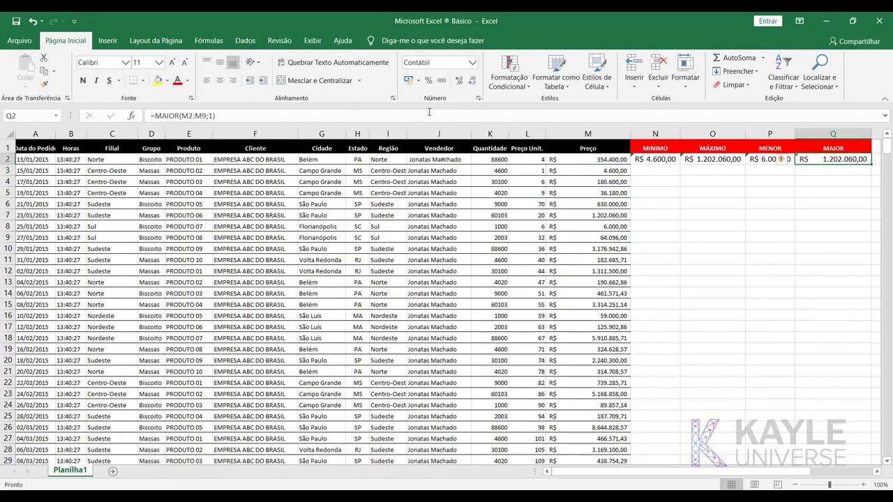
# Step: Set the k argument of the MAIOR formula in Q2 to 2, giving =MAIOR(M2:M9;2), and reselect the cell
pyautogui.doubleClick(811, 160)
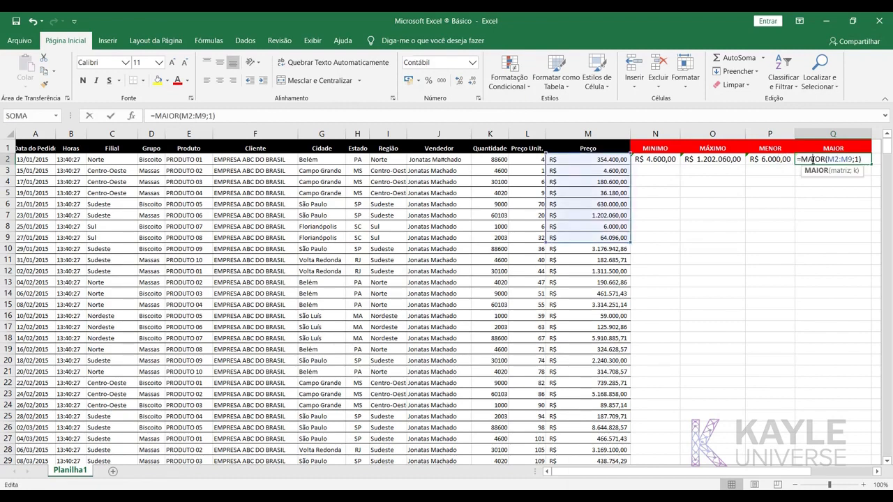
pyautogui.click(858, 160)
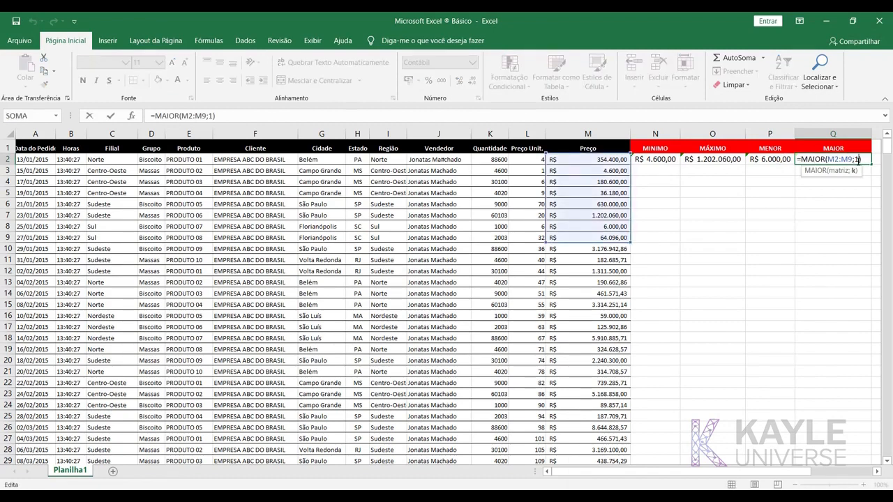
pyautogui.press('BackSpace')
pyautogui.write('2')
pyautogui.press('Return')
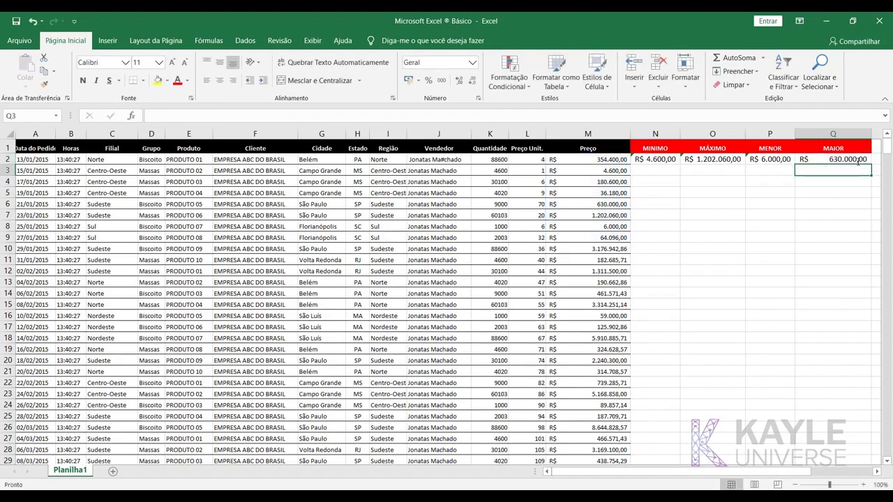
pyautogui.click(857, 160)
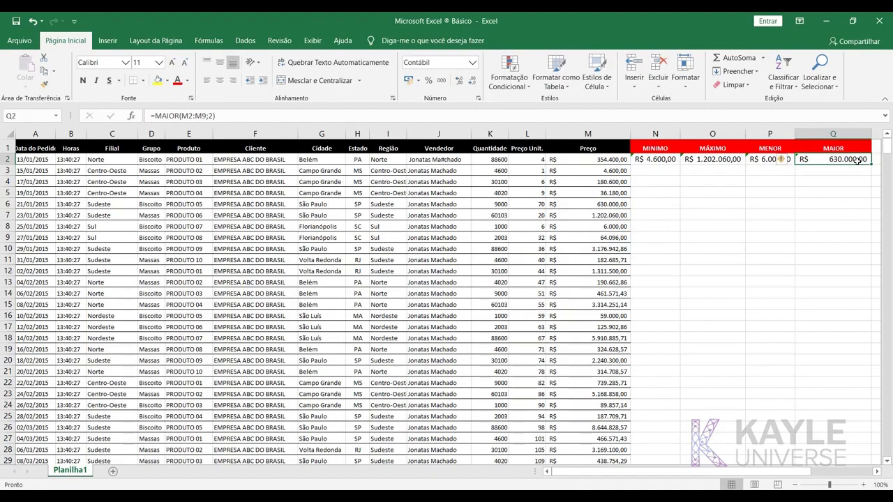